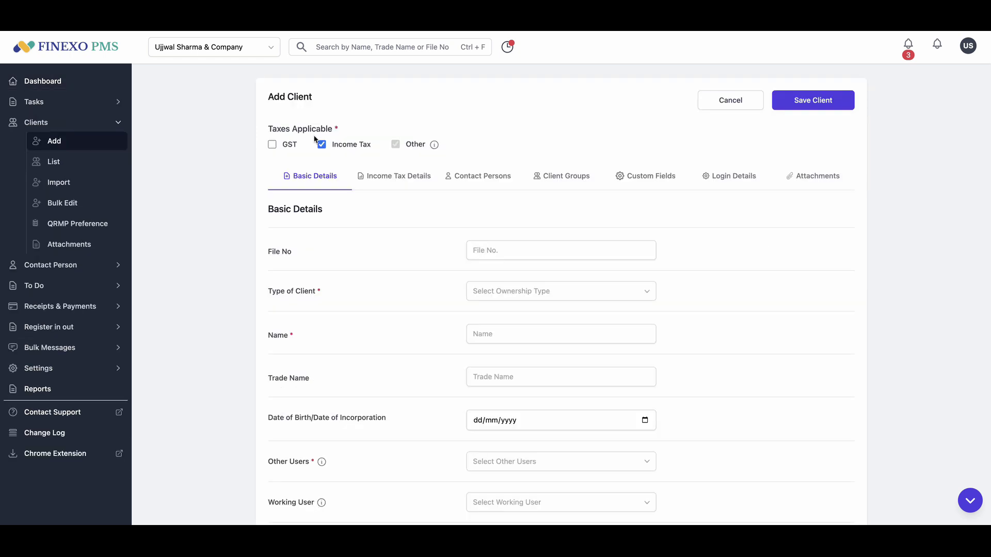
- Tick GST for the client and validate its GSTIN so the GST details autofill
left_click(272, 145)
left_click(432, 283)
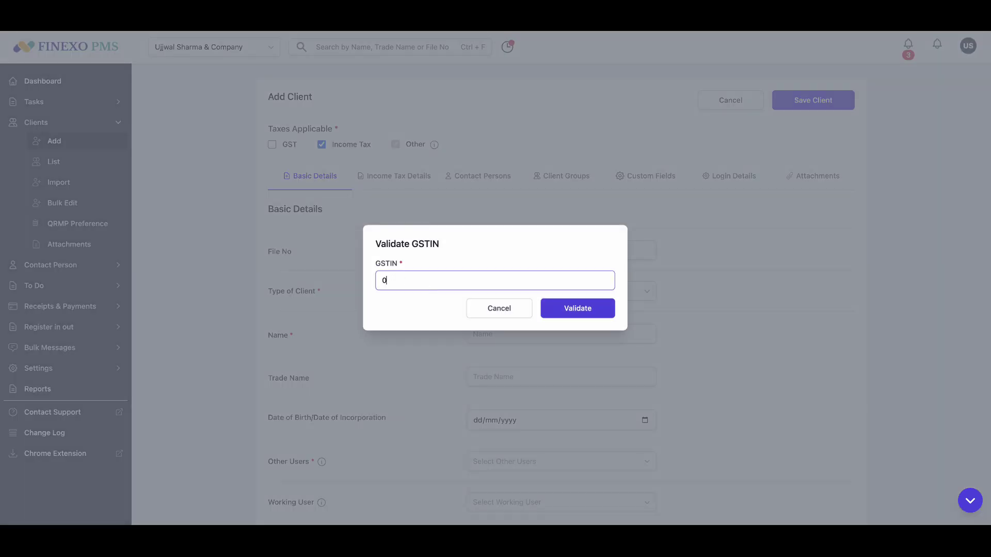
key("Return")
left_click(391, 182)
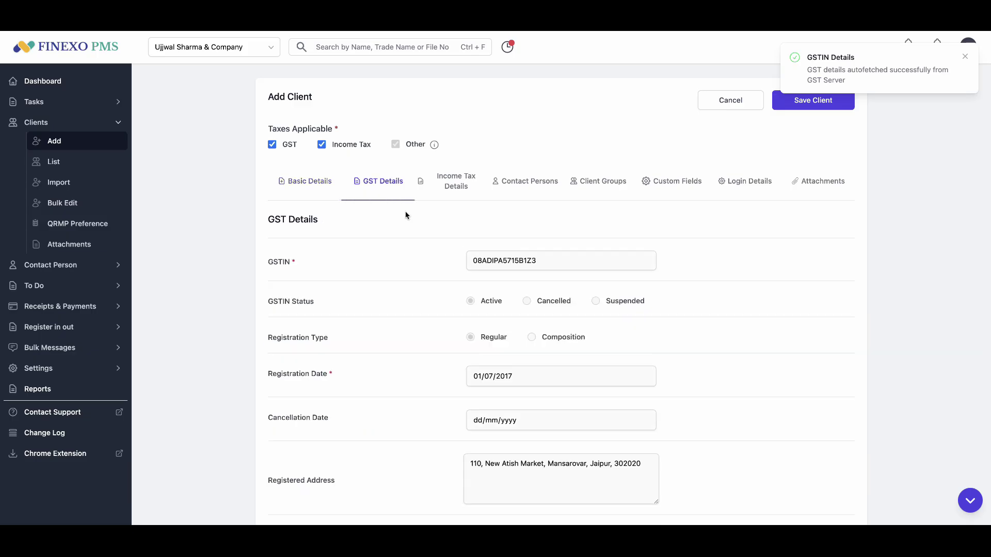
- Review the autofilled Basic Details, then look at the client's Custom Fields
scroll(415, 354, "down", 3)
scroll(415, 354, "down", 10)
scroll(415, 354, "up", 15)
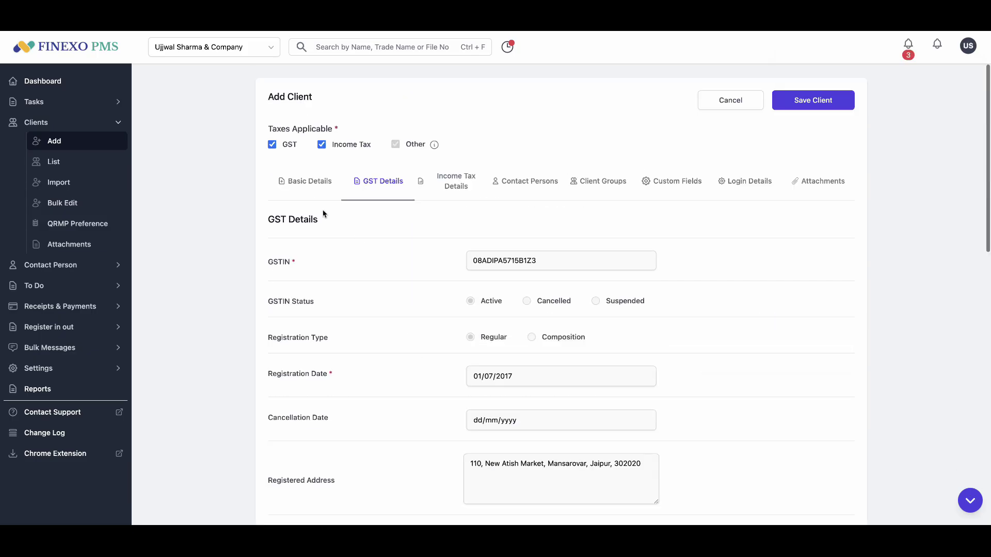
left_click(314, 190)
scroll(383, 294, "down", 3)
scroll(403, 280, "up", 3)
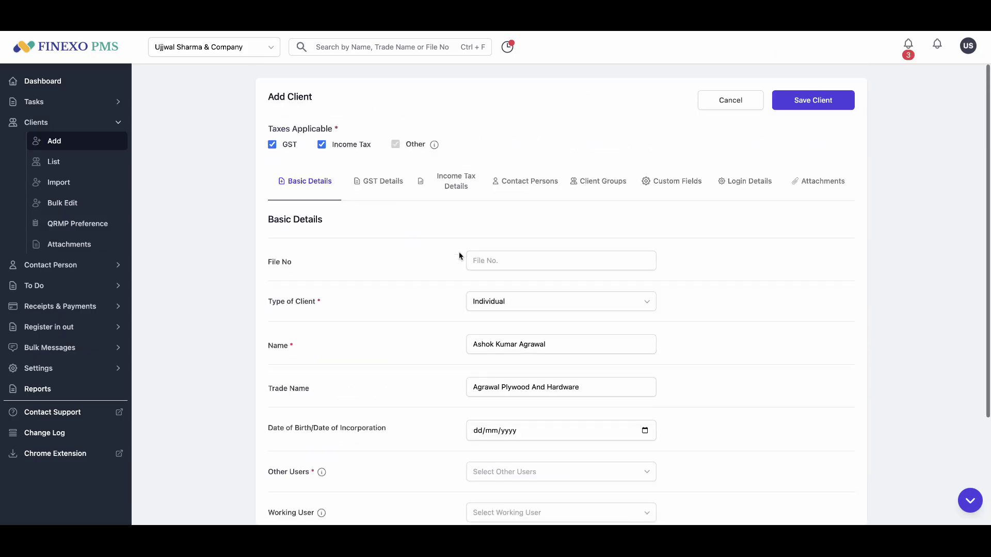
left_click(681, 186)
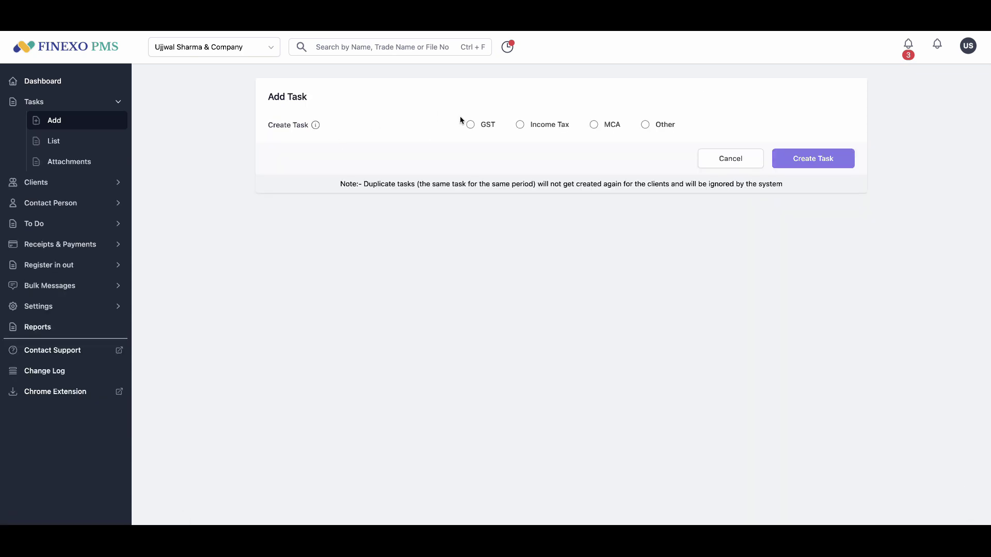
- Create GST tasks of return type GSTR-1 (Monthly), period Dec 24, for every client
left_click(471, 124)
left_click(514, 162)
left_click(515, 203)
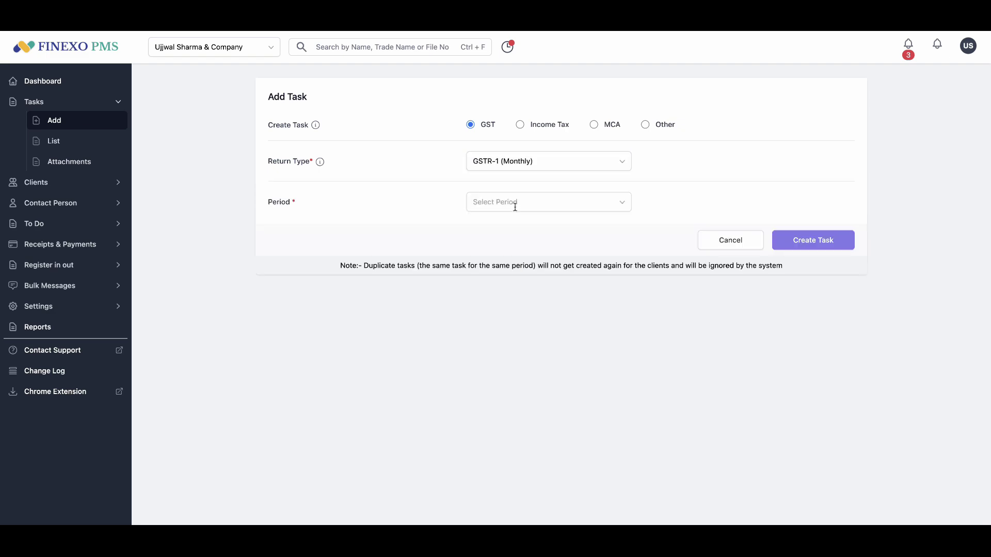
left_click(515, 207)
left_click(513, 243)
left_click(287, 285)
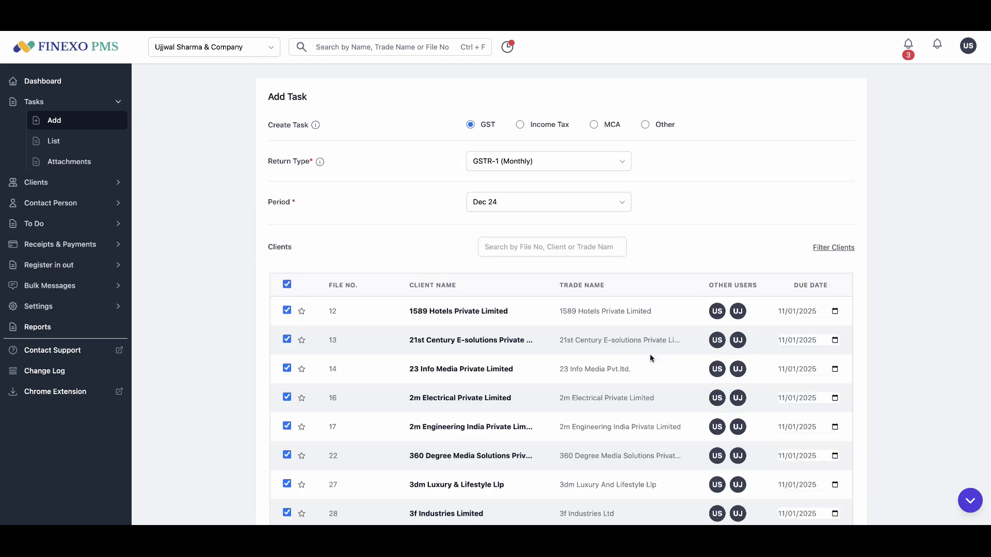
scroll(650, 357, "down", 20)
left_click(821, 476)
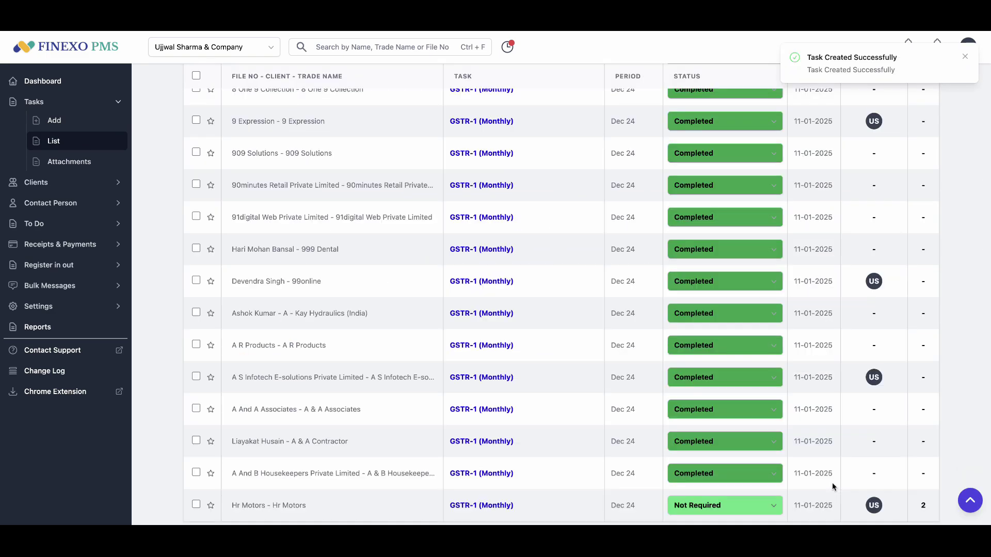
scroll(571, 310, "up", 20)
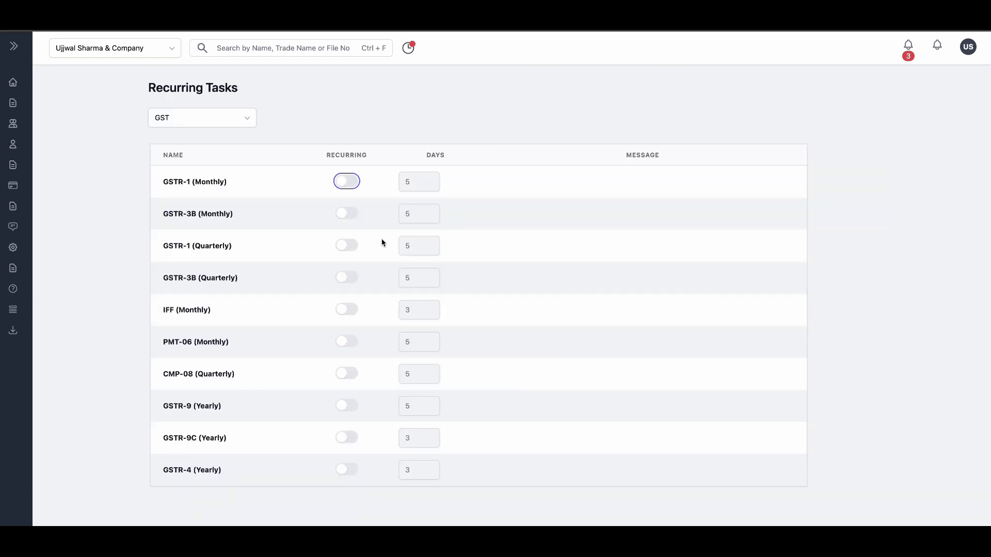
- Switch on Recurring for GSTR-1 (Monthly) and set its Days to 7
left_click(355, 185)
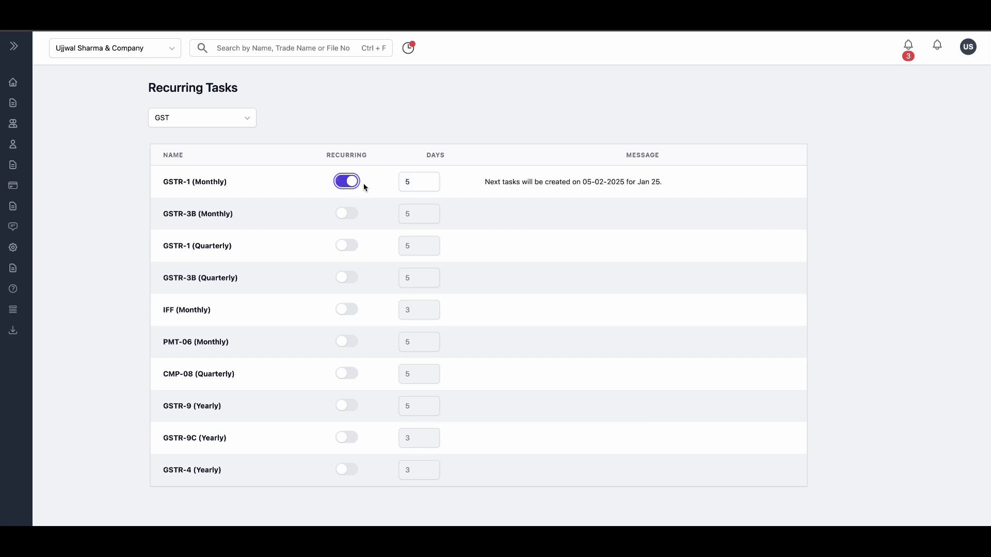
double_click(406, 183)
type("7")
key("Tab")
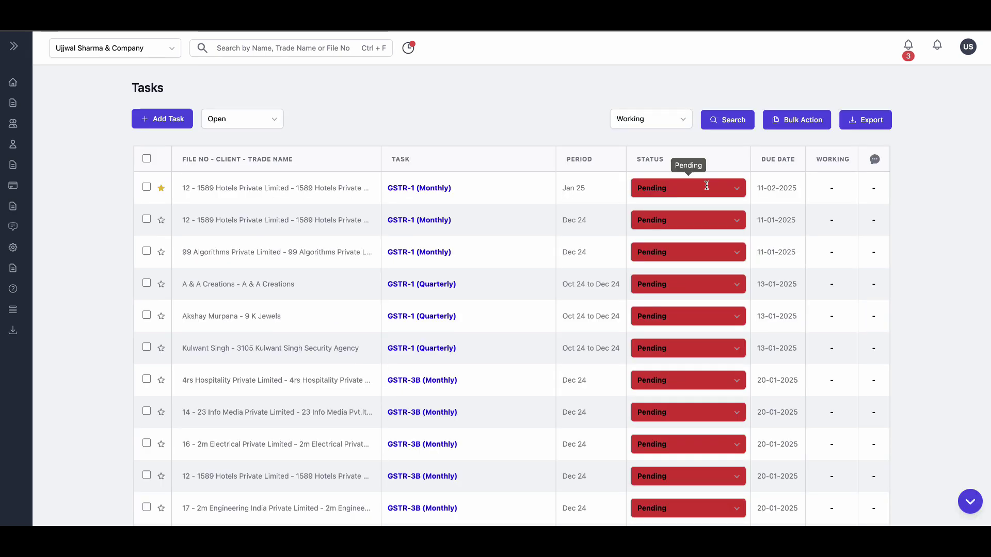
- Try setting the Jan 25 GSTR-1 task to Completed and dismiss the return-not-filed warning
left_click(705, 187)
left_click(677, 216)
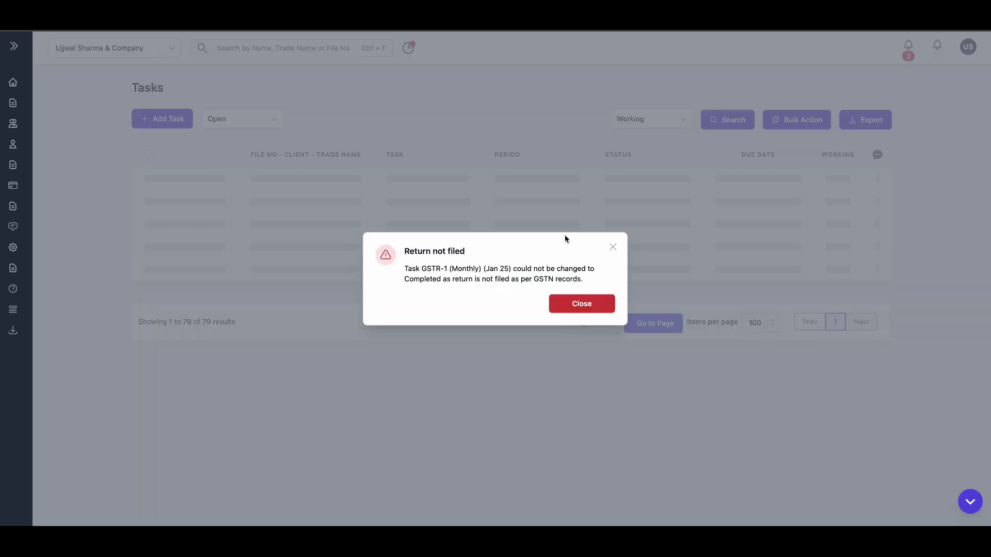
left_click(565, 305)
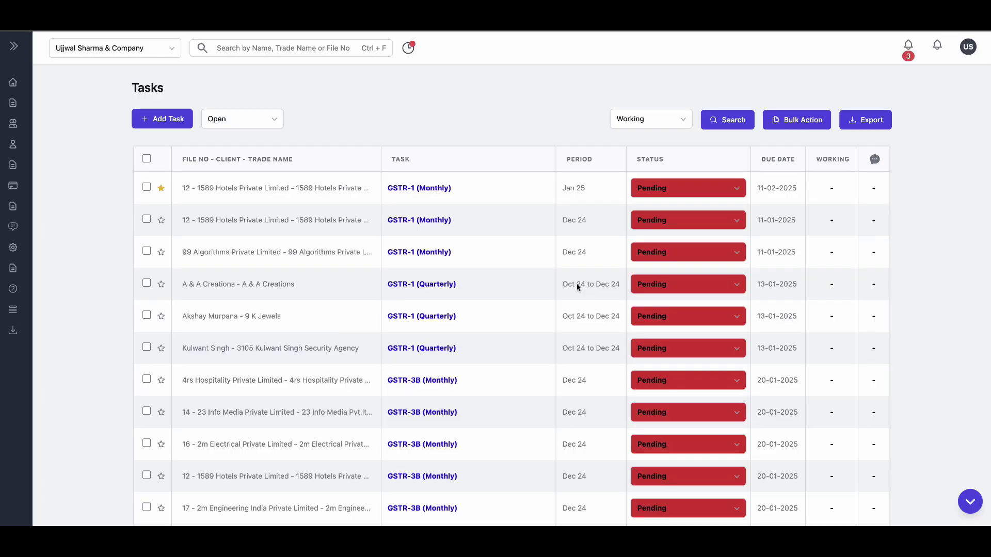
- Mark the GSTR-1 (Quarterly) Oct 24–Dec 24 task Completed, then open the Jan 25 GSTR-1 (Monthly) task
left_click(647, 349)
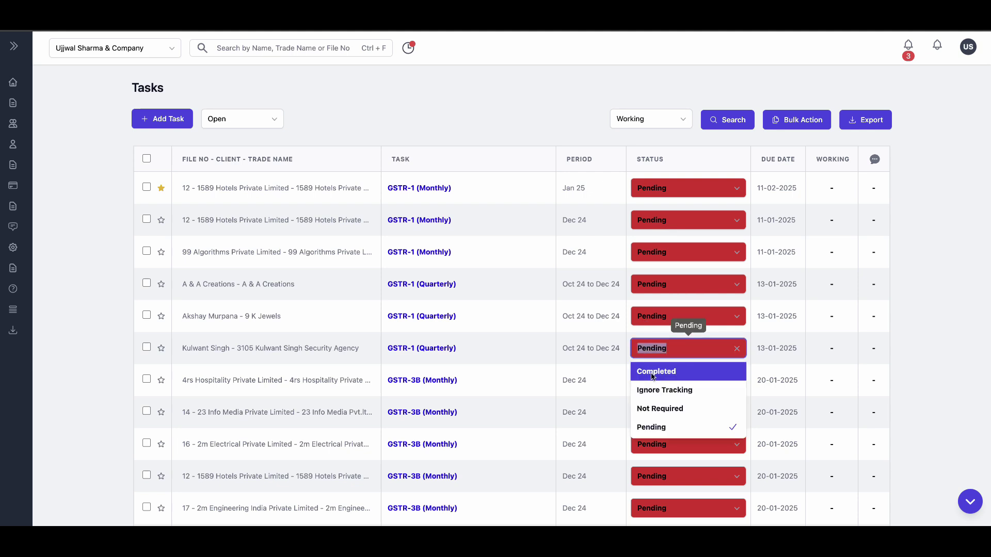
left_click(652, 373)
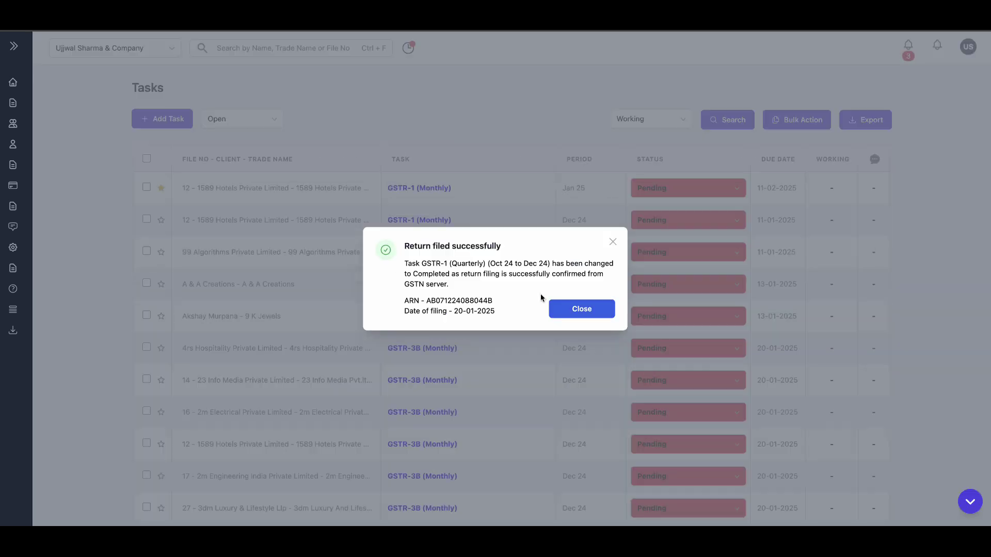
left_click(573, 310)
left_click(907, 51)
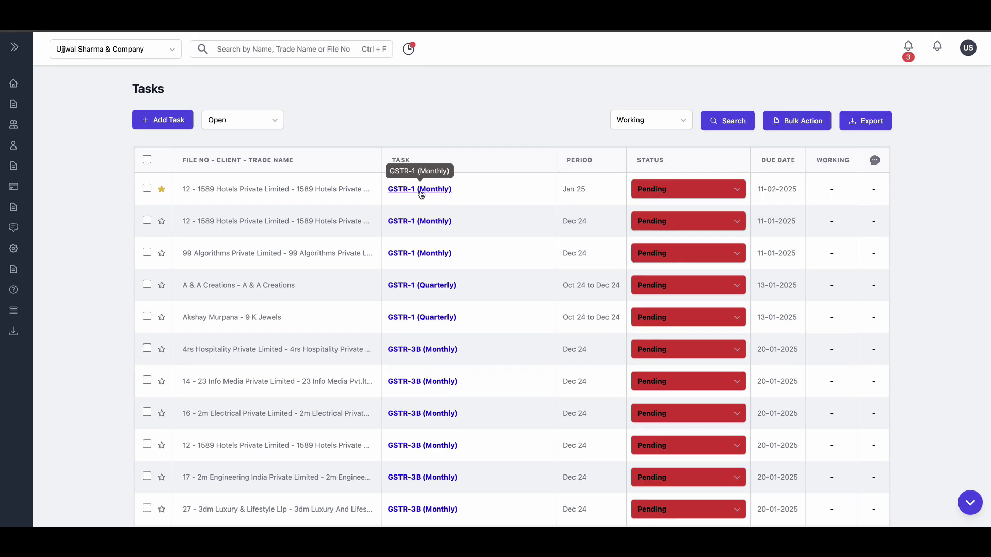
left_click(419, 188)
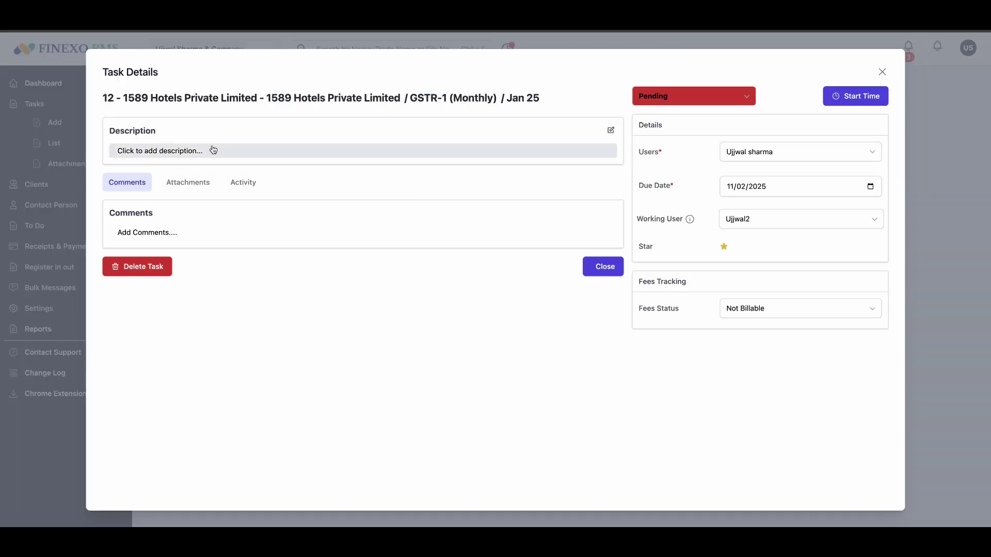
- Close Task Details and scroll through the dashboard figures
left_click(881, 73)
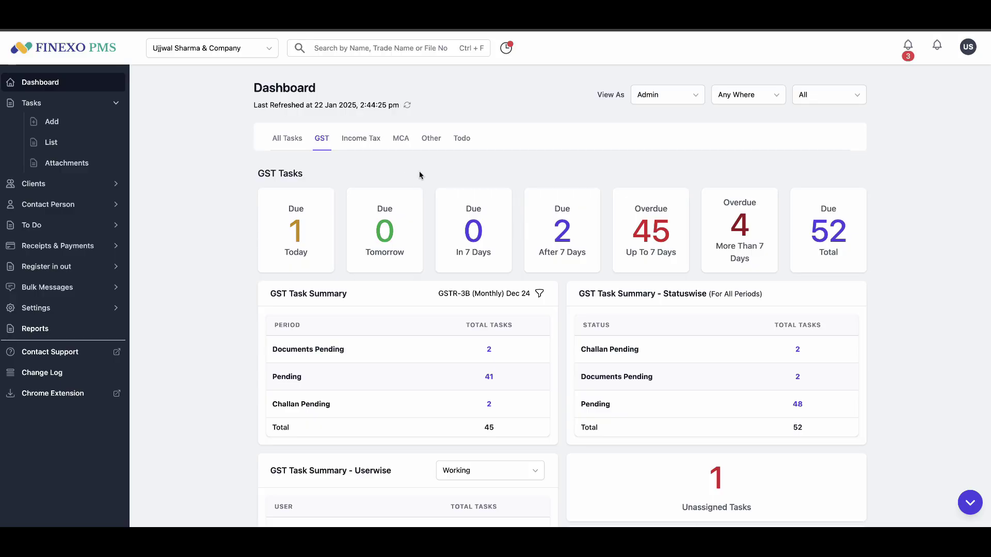
scroll(428, 222, "down", 1)
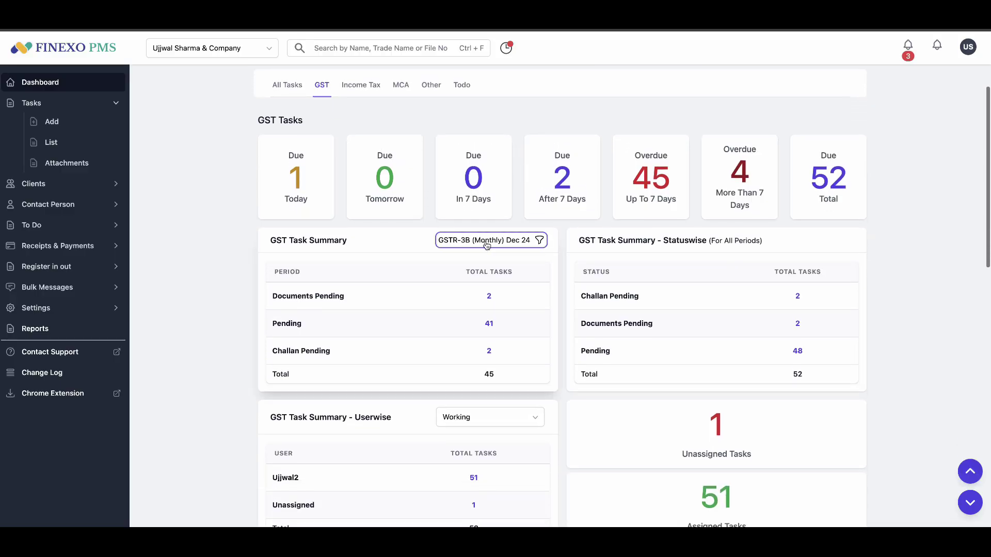
scroll(568, 303, "down", 3)
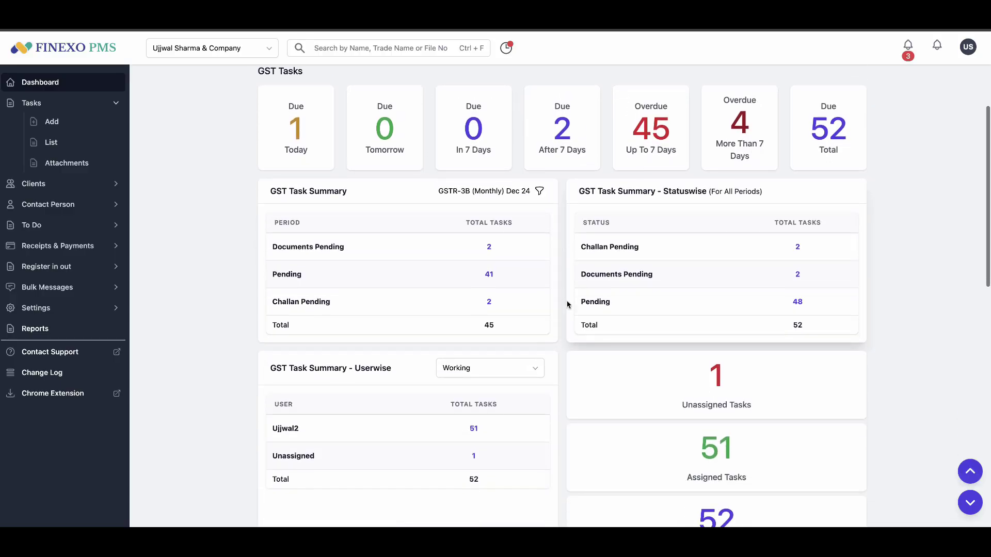
scroll(562, 389, "down", 4)
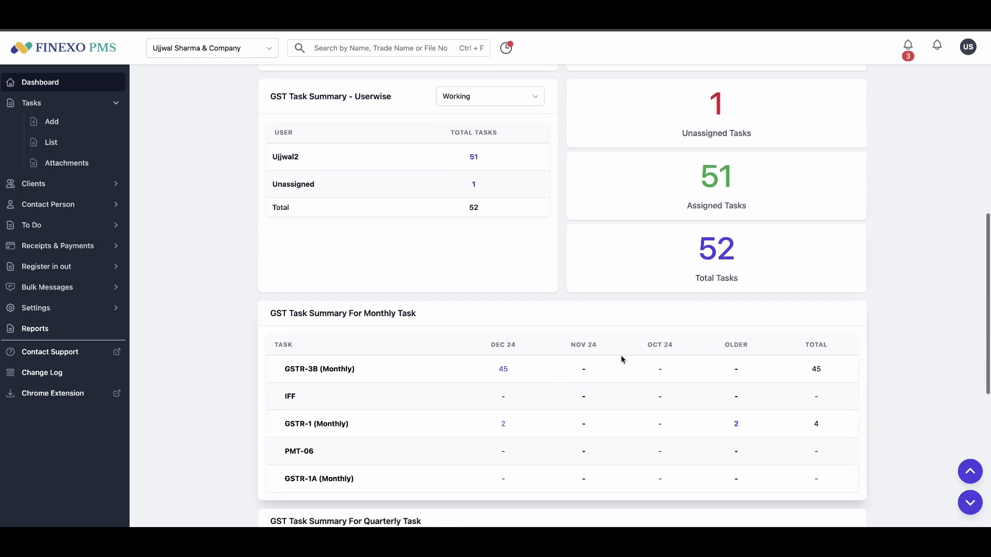
scroll(519, 381, "up", 8)
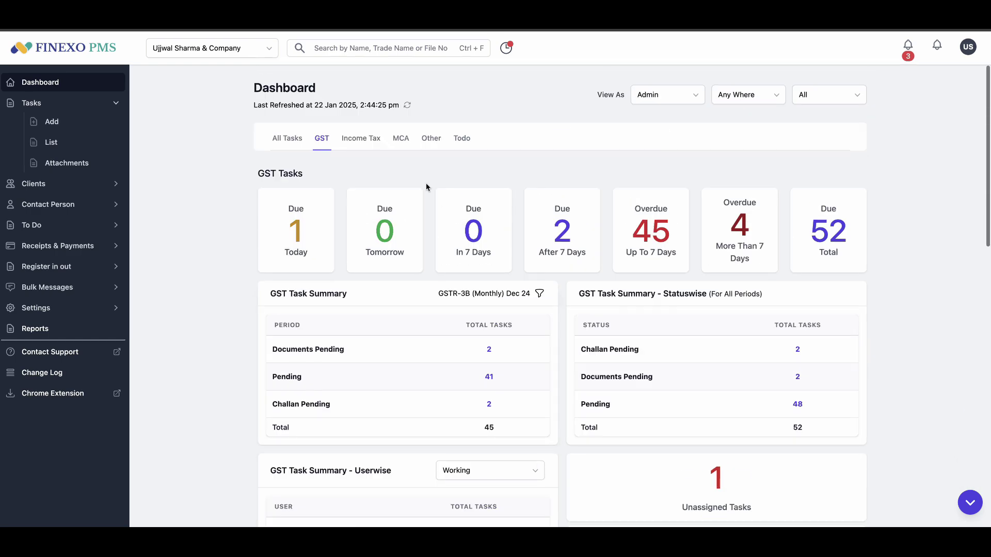
- Compare Income Tax and GST figures, then list the GST tasks with documents pending
left_click(359, 147)
left_click(322, 139)
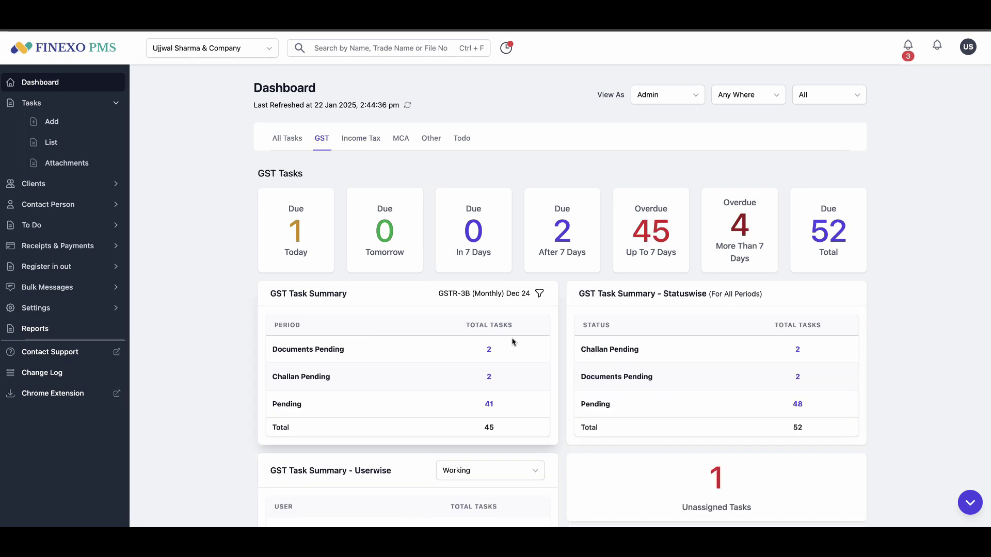
left_click(490, 351)
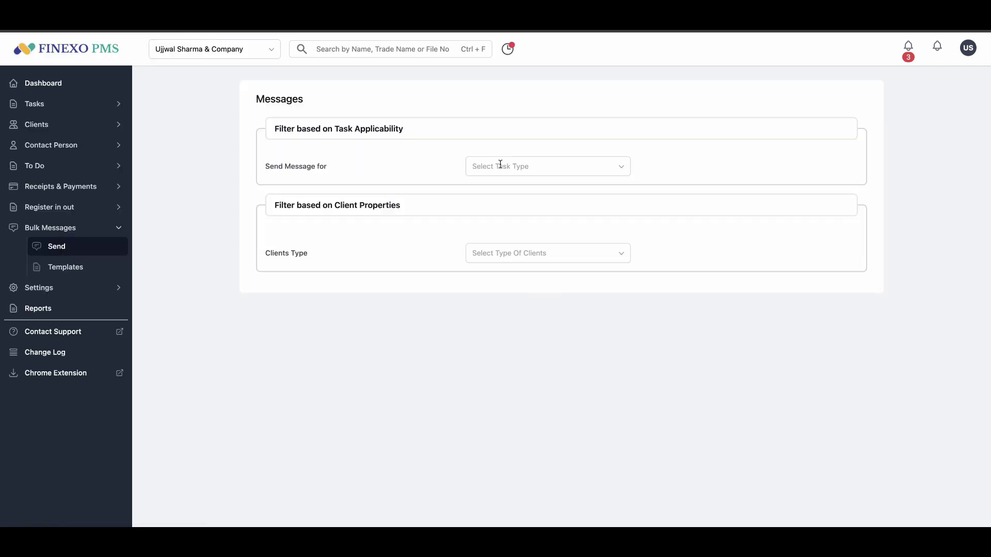
- Filter bulk message recipients to GST, GSTR-1 (Monthly), period Dec 24
left_click(500, 164)
left_click(506, 189)
left_click(507, 207)
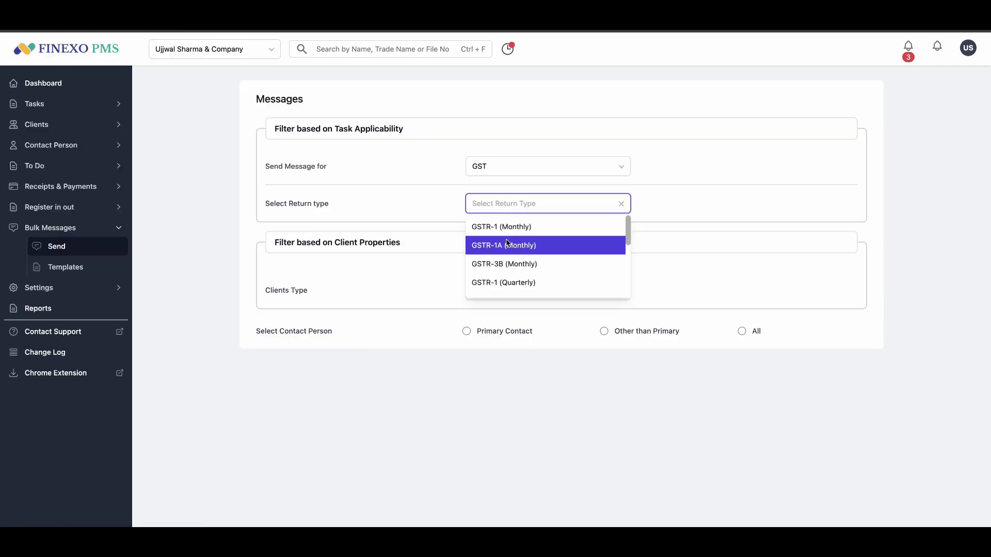
left_click(507, 225)
left_click(507, 245)
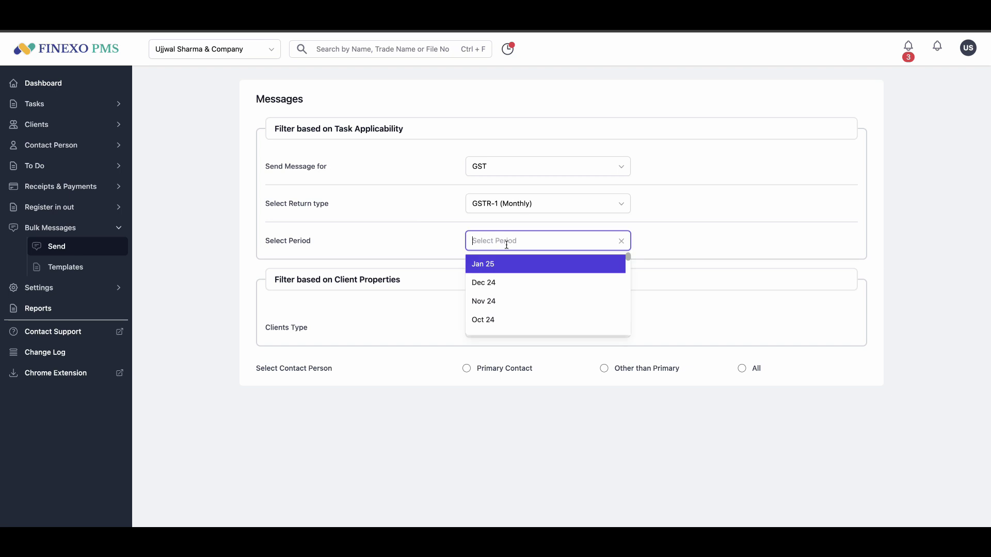
left_click(505, 281)
- Send via WhatsApp to all contacts and all numbers, selecting every listed client
left_click(742, 405)
left_click(467, 438)
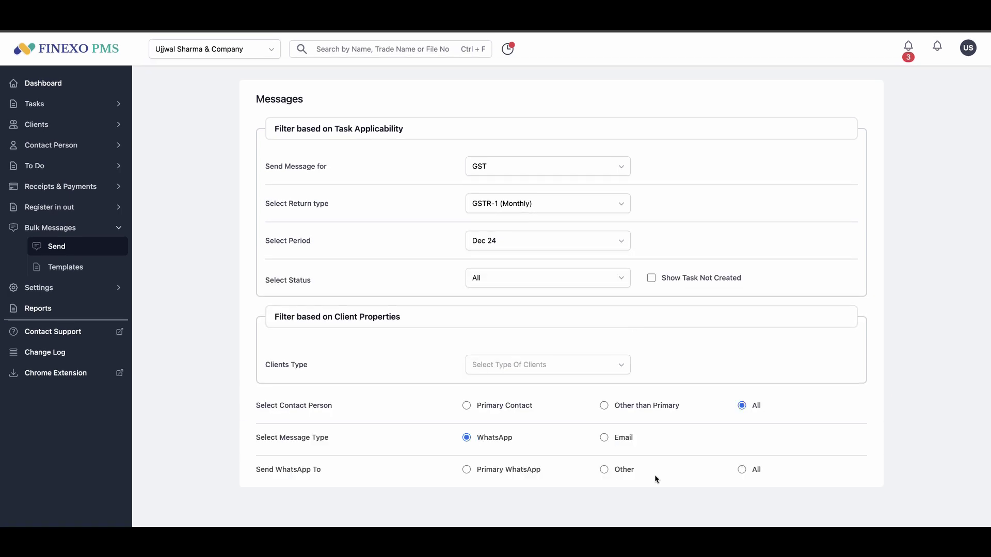
left_click(741, 469)
scroll(558, 447, "down", 6)
scroll(484, 450, "down", 2)
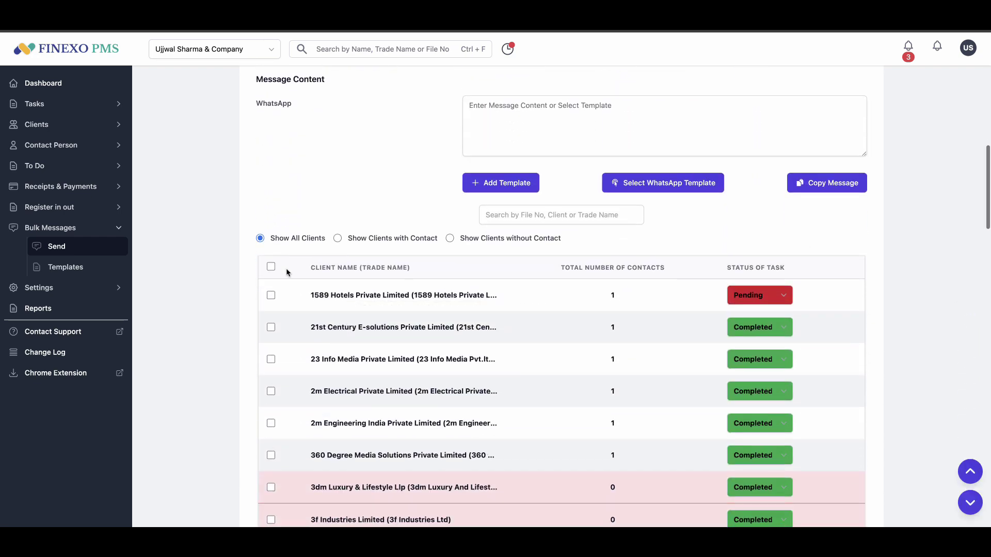
left_click(268, 266)
- Auto-fill the GST portal login for 1589 Hotels and move to the captcha field
scroll(707, 375, "down", 3)
scroll(707, 376, "down", 15)
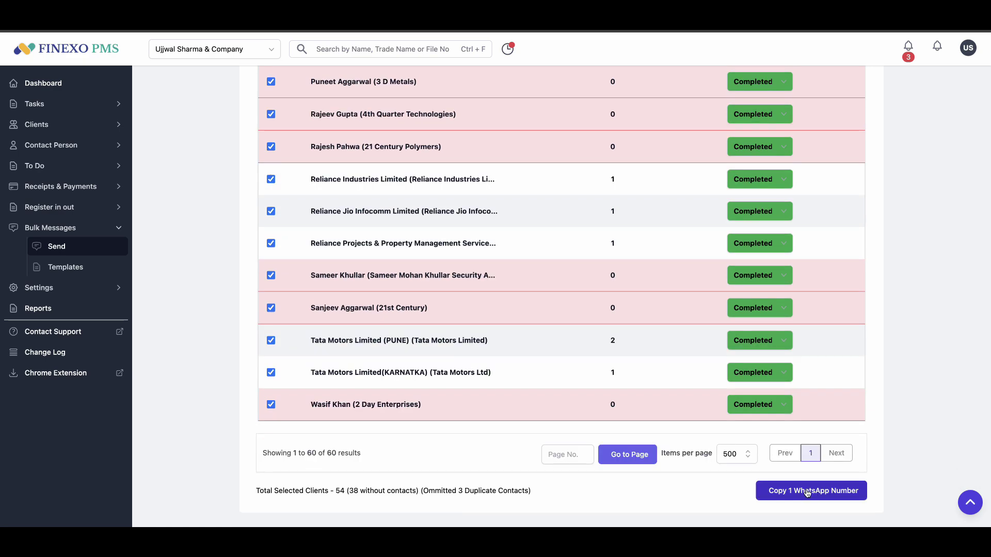
scroll(808, 493, "up", 20)
scroll(268, 265, "down", 1)
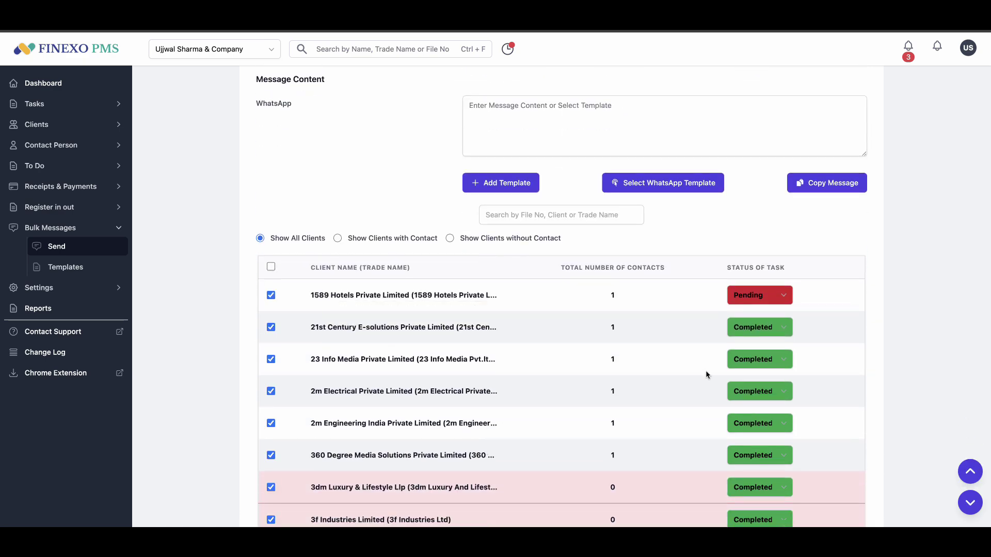
scroll(706, 375, "down", 15)
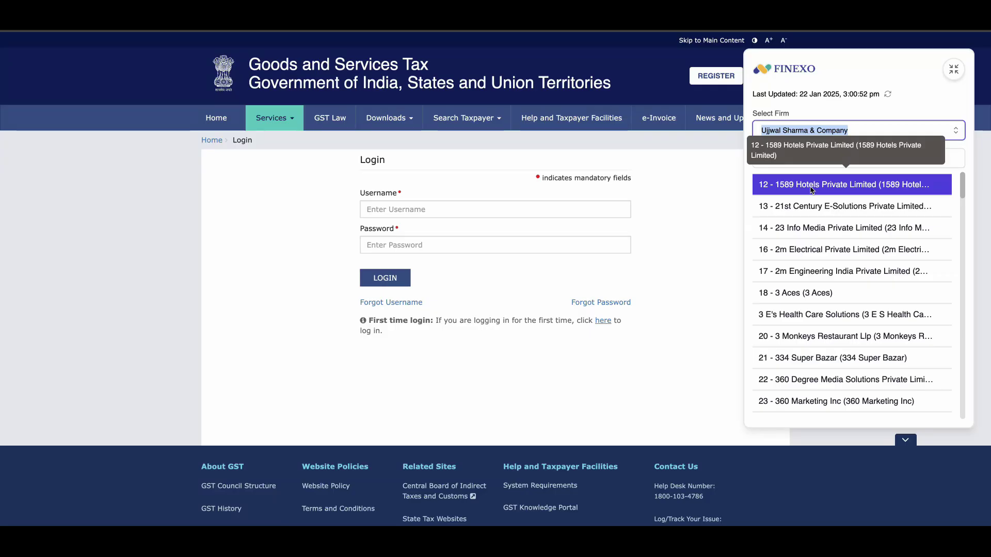
left_click(812, 186)
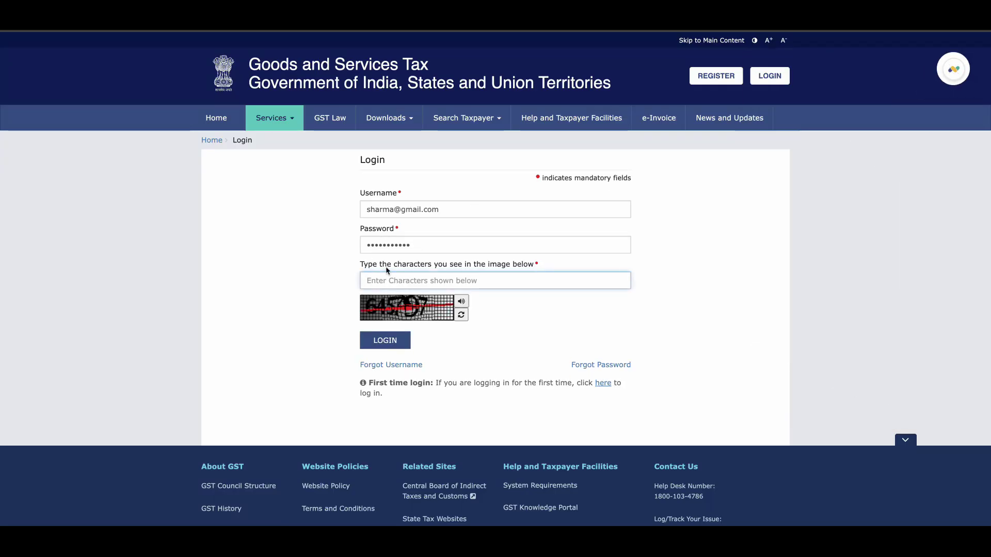
left_click(393, 282)
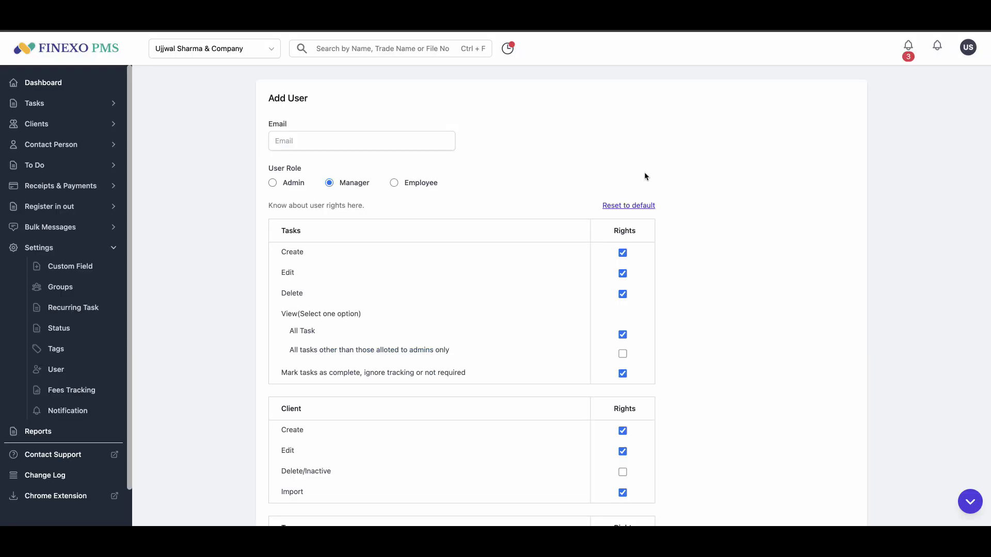
- Tick the Tag Delete/Inactive right in the new Manager user's permissions
scroll(541, 206, "down", 6)
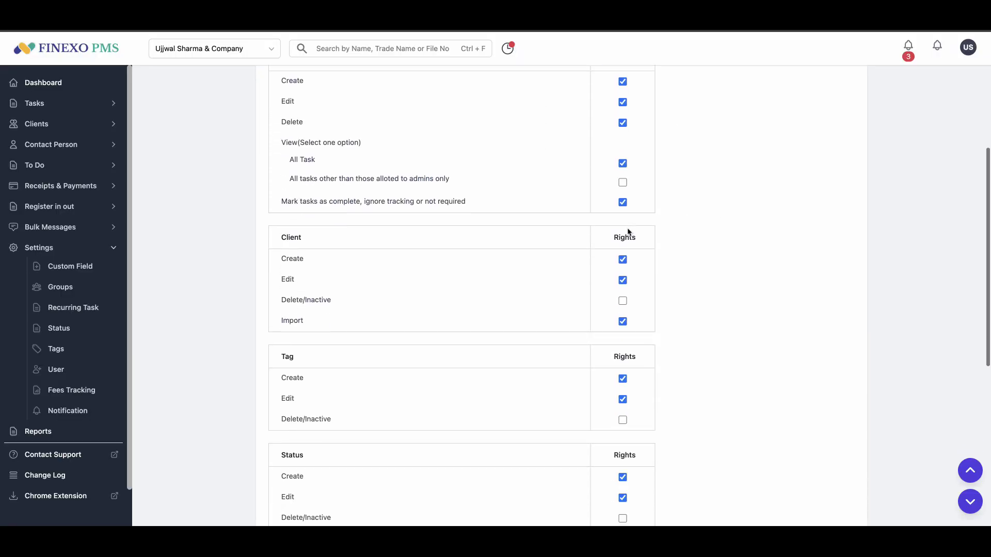
scroll(628, 240, "down", 2)
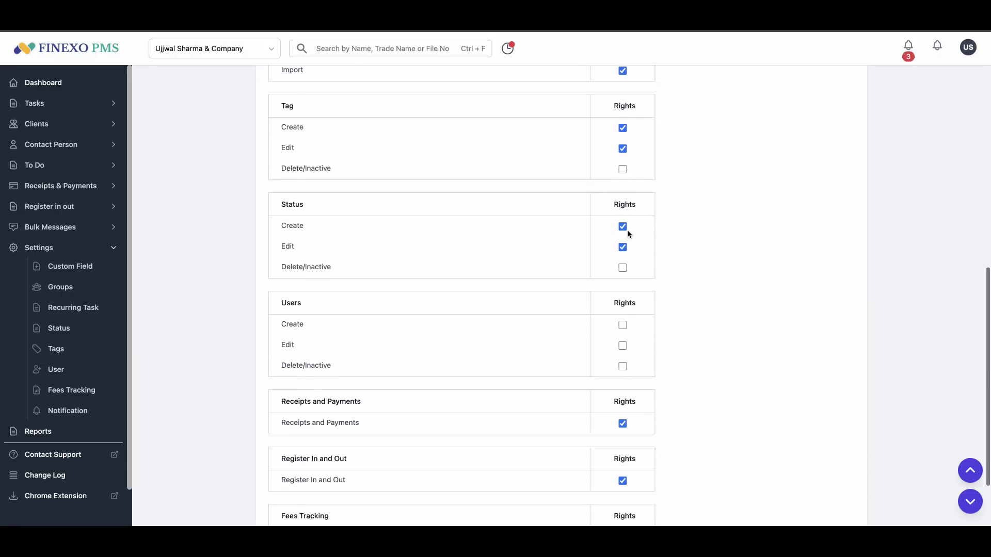
left_click(623, 169)
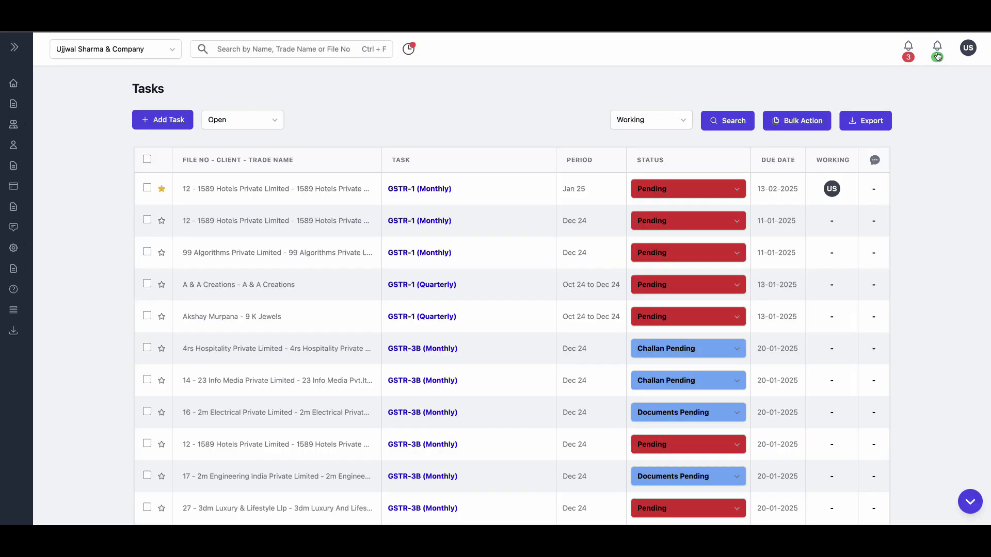
left_click(938, 53)
left_click(442, 191)
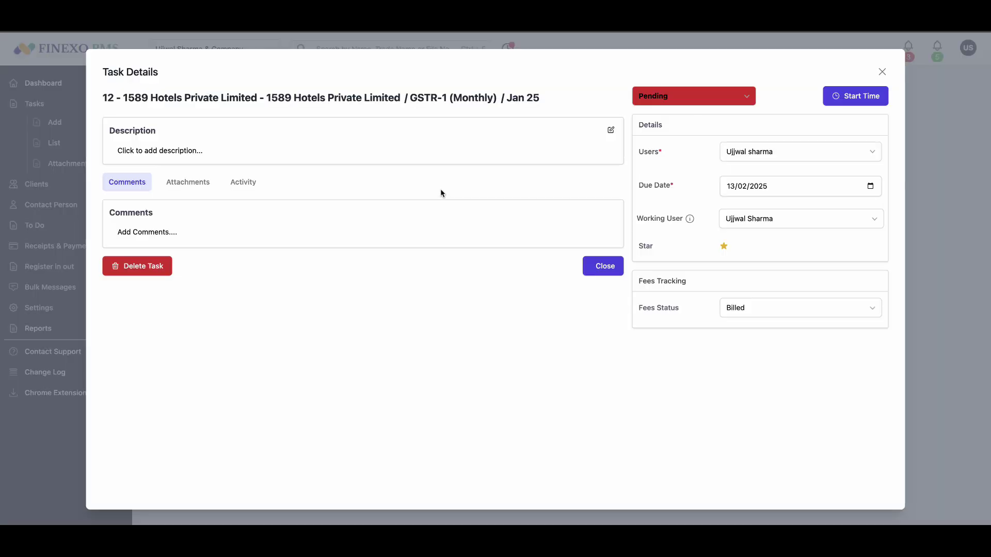
left_click(251, 189)
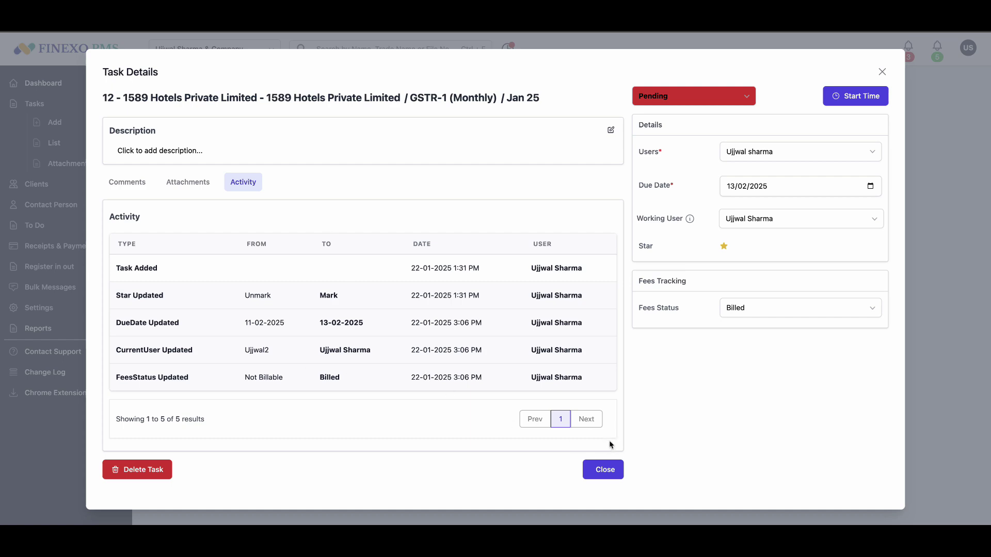
left_click(844, 101)
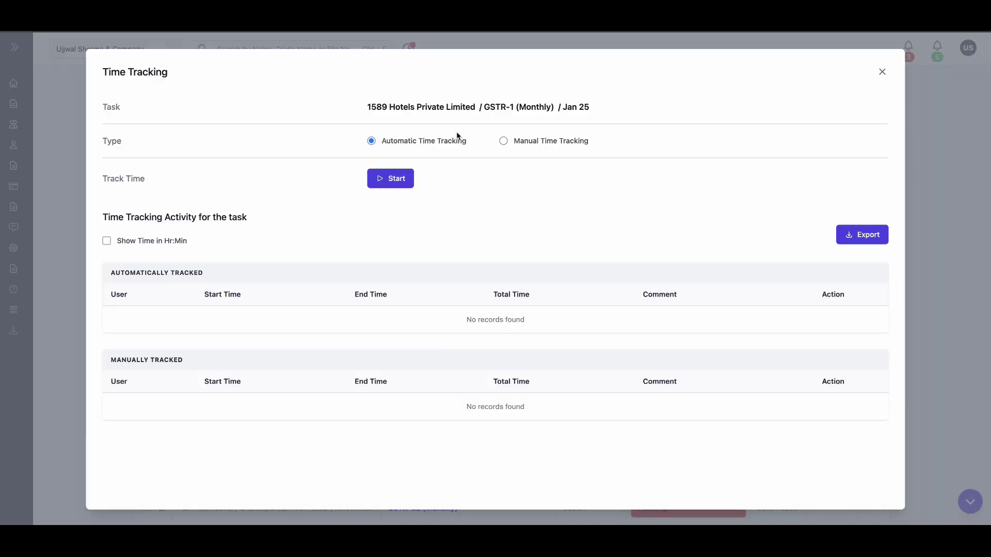
left_click(504, 142)
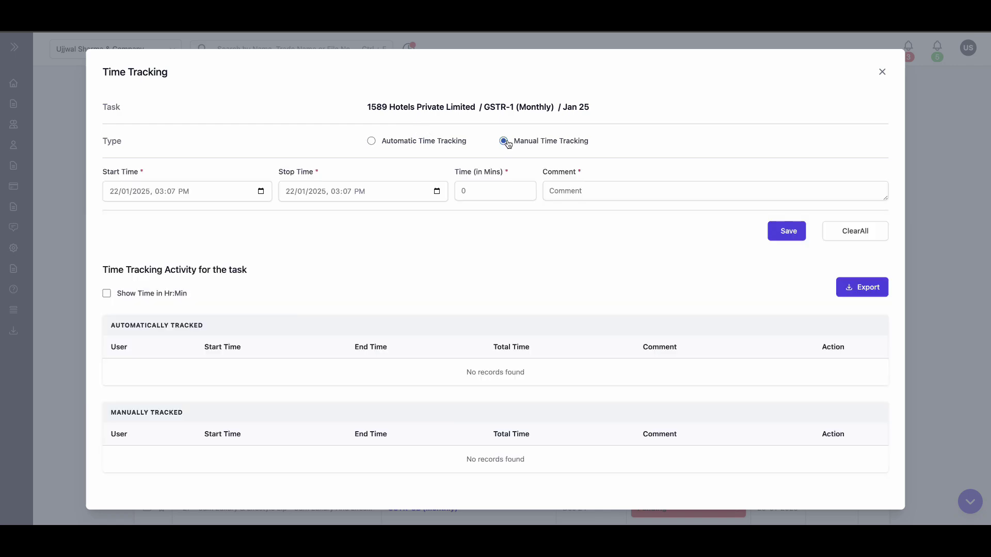
left_click(882, 72)
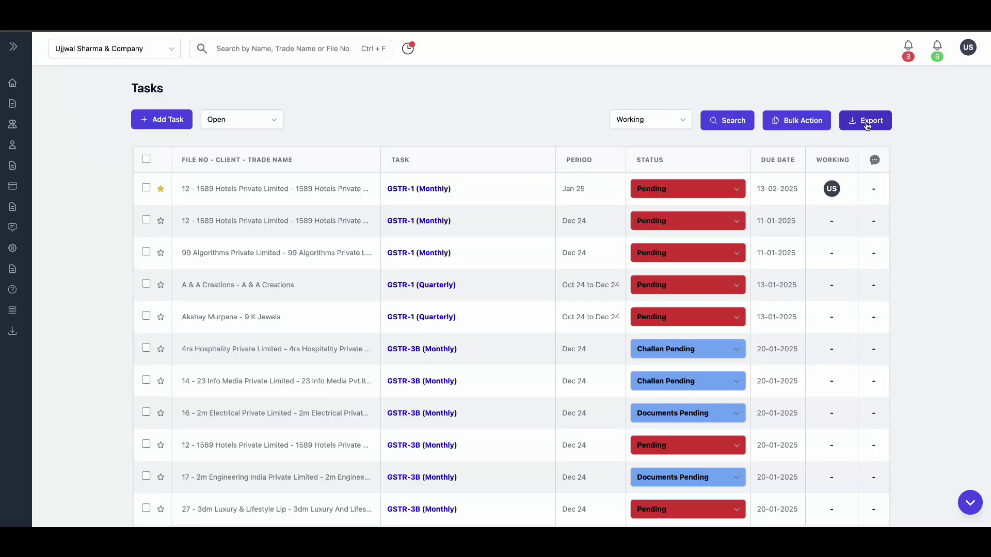
- Start a task list export, cancel the save, and open the Clients list
left_click(868, 126)
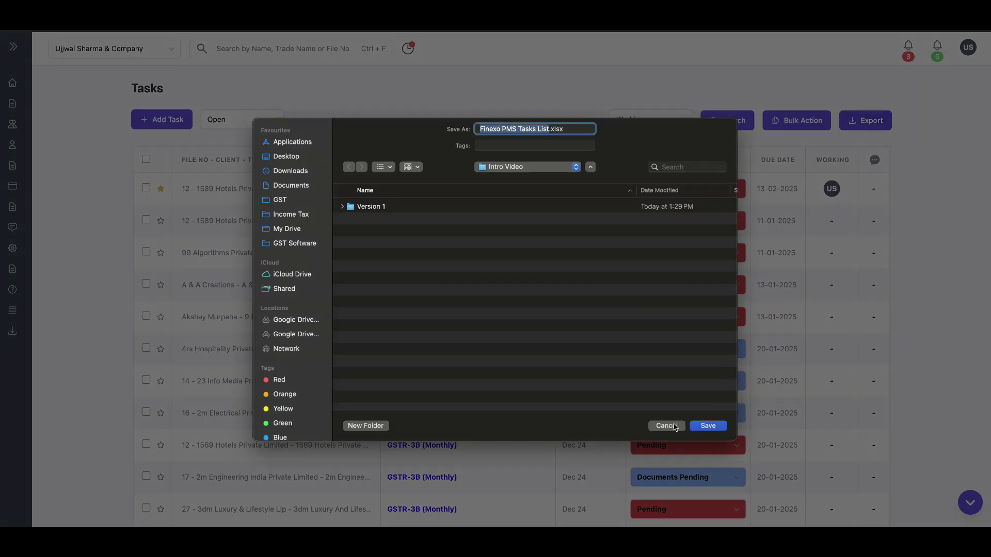
left_click(677, 427)
mouse_move(21, 175)
left_click(35, 124)
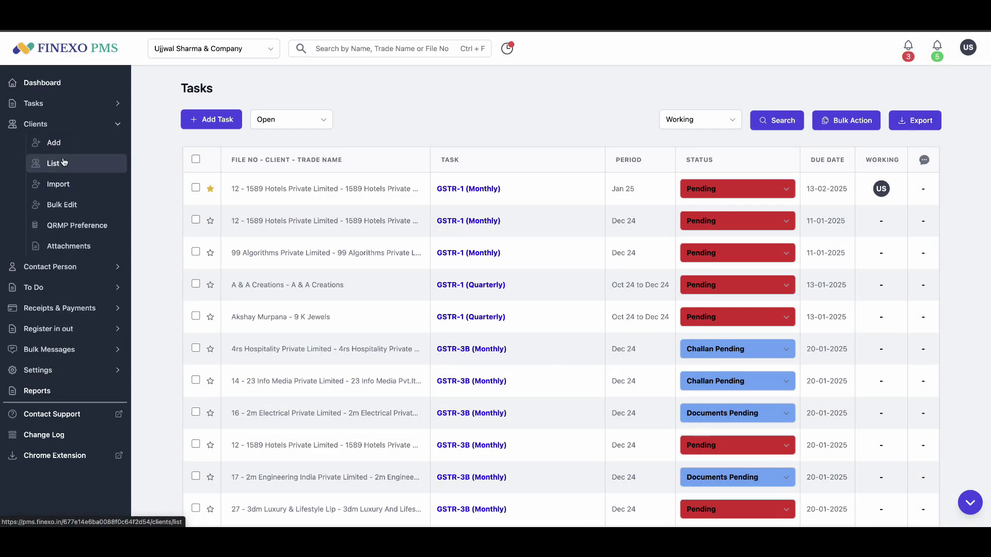
left_click(53, 164)
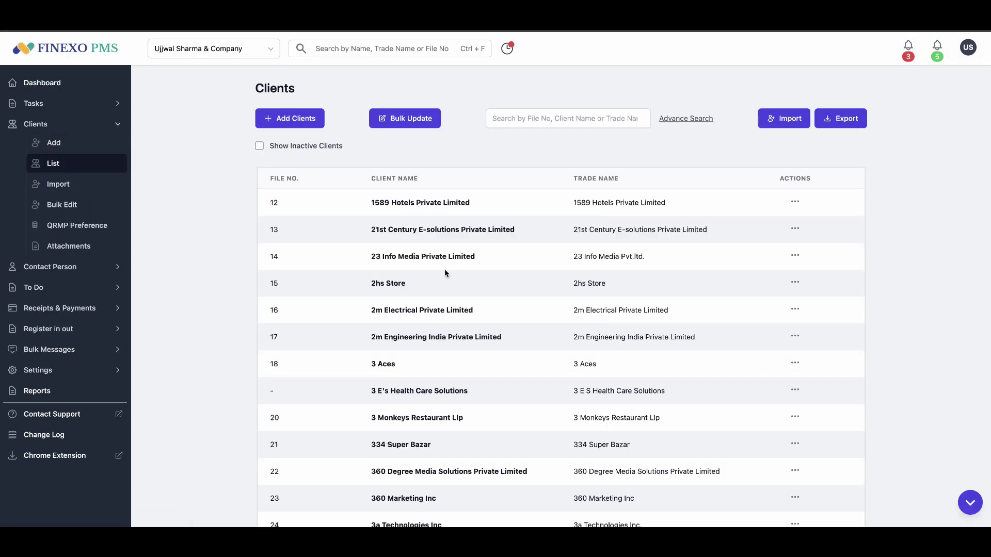
- Go to Reports and open the Your Activity Report form
left_click(111, 390)
scroll(431, 312, "down", 5)
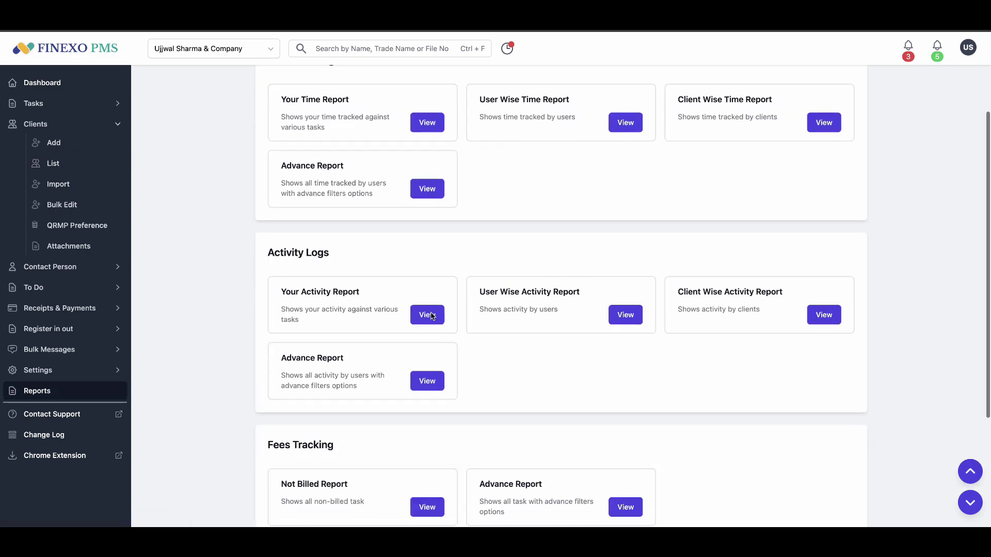
left_click(424, 249)
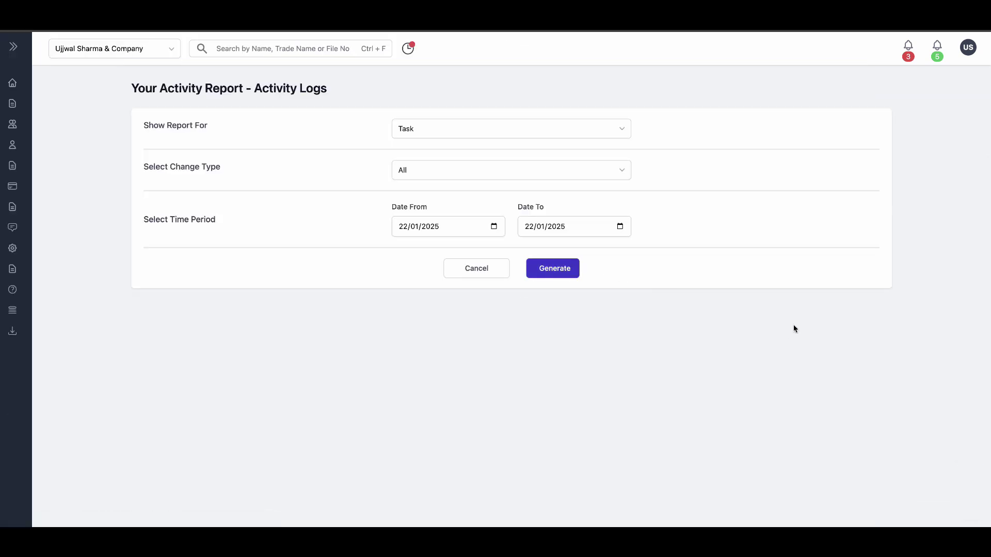